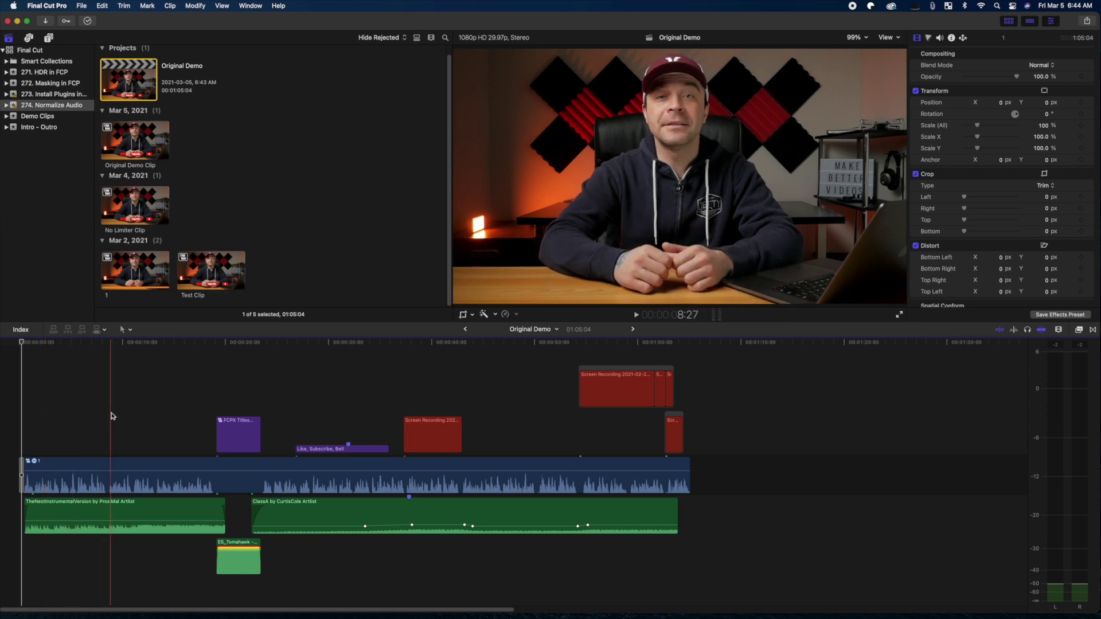
- Solo the talking-head dialogue clip, listen to it, then unsolo it
click(112, 461)
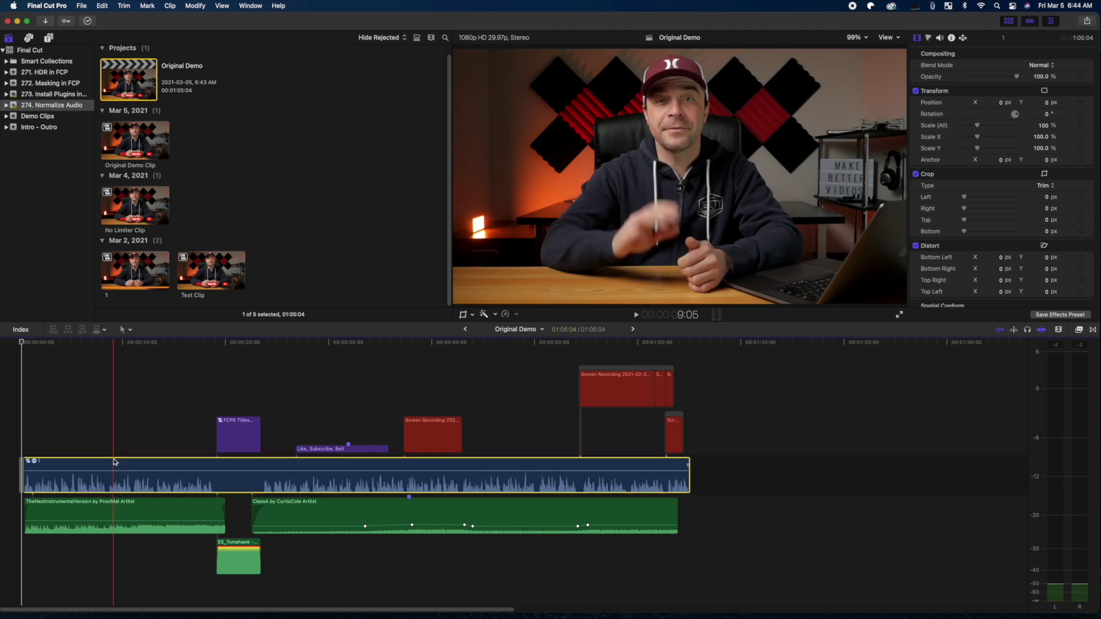
key(alt+s)
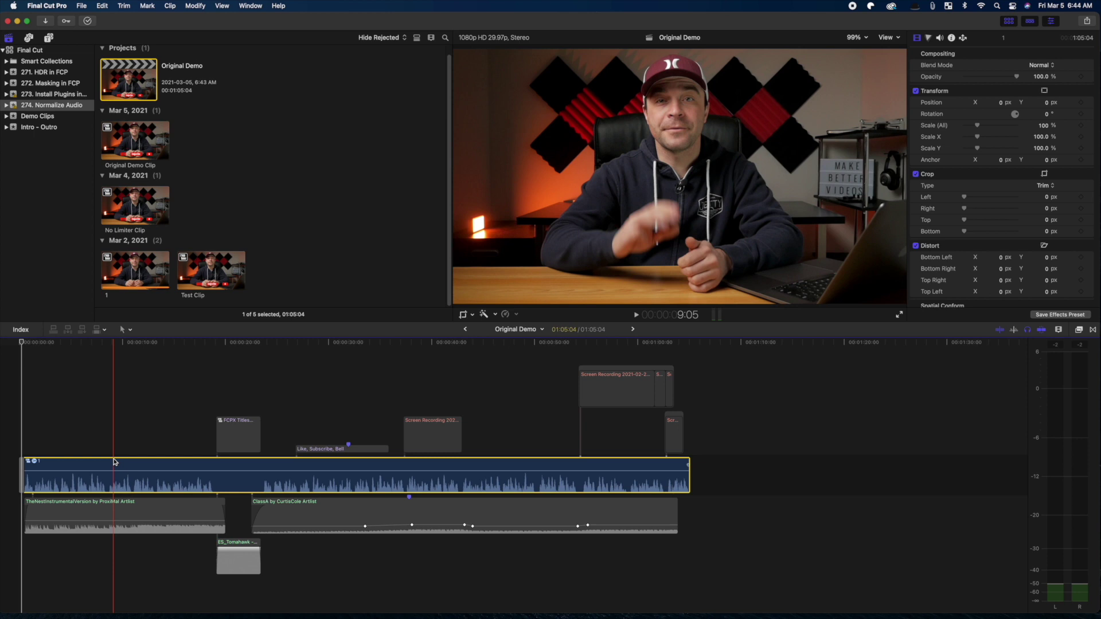
key(space)
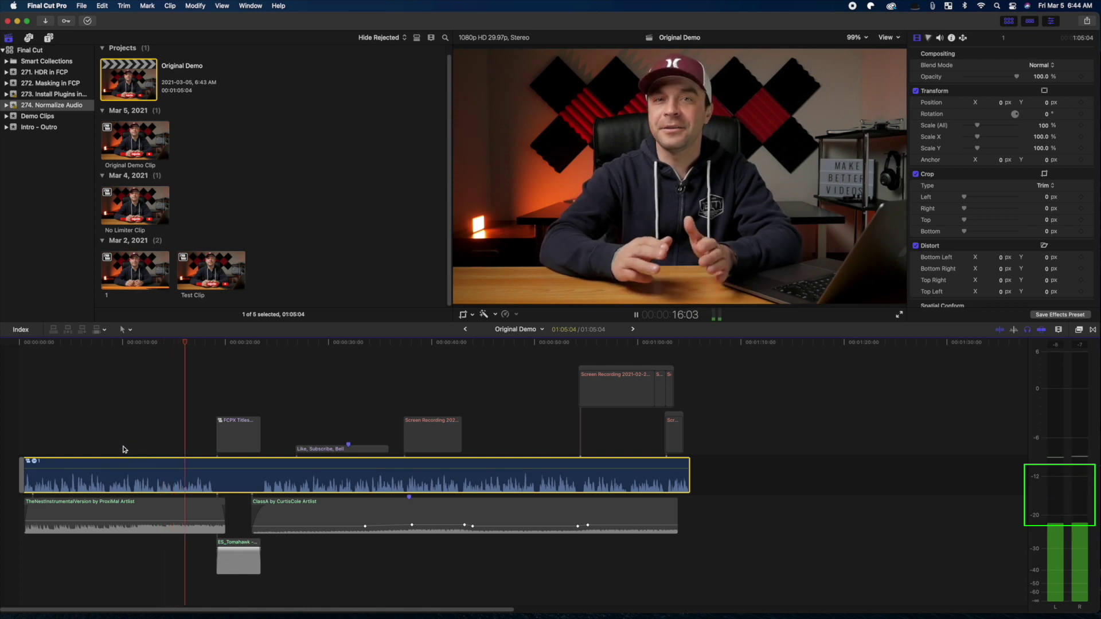
key(space)
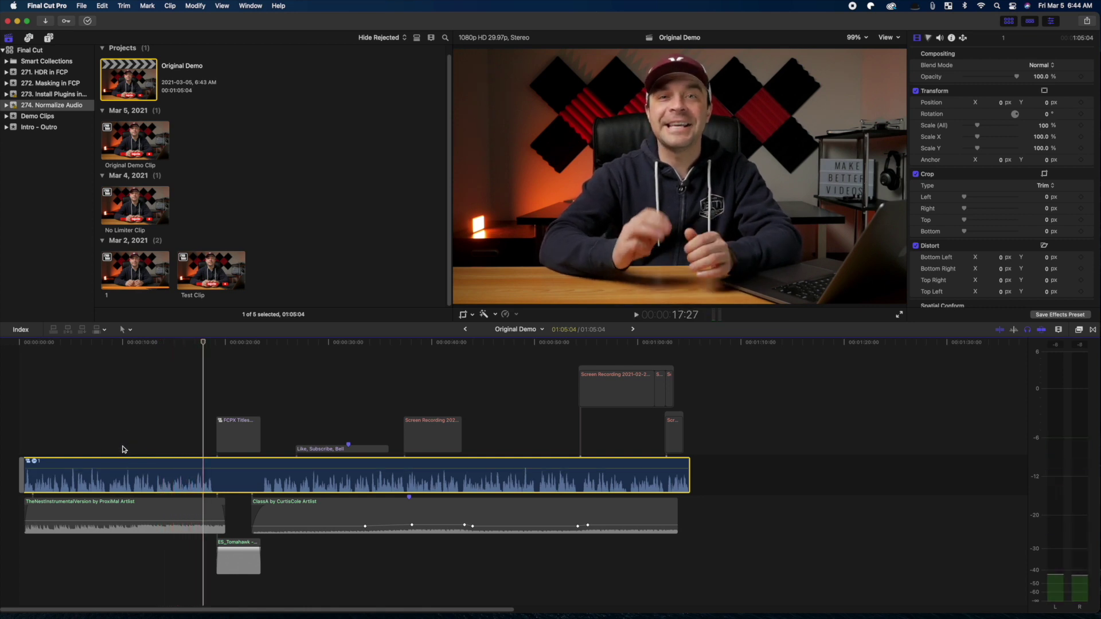
key(alt+s)
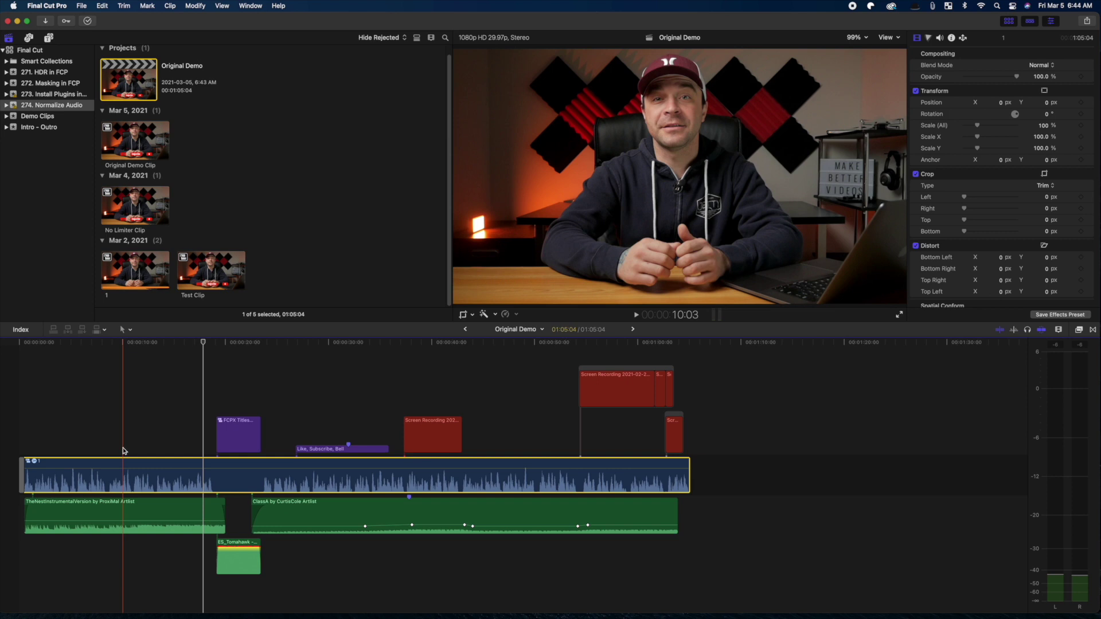
- Lower the Tomahawk effect to -16 dB and the opening music to -39 dB, previewing each
click(216, 402)
drag(227, 555, 227, 560)
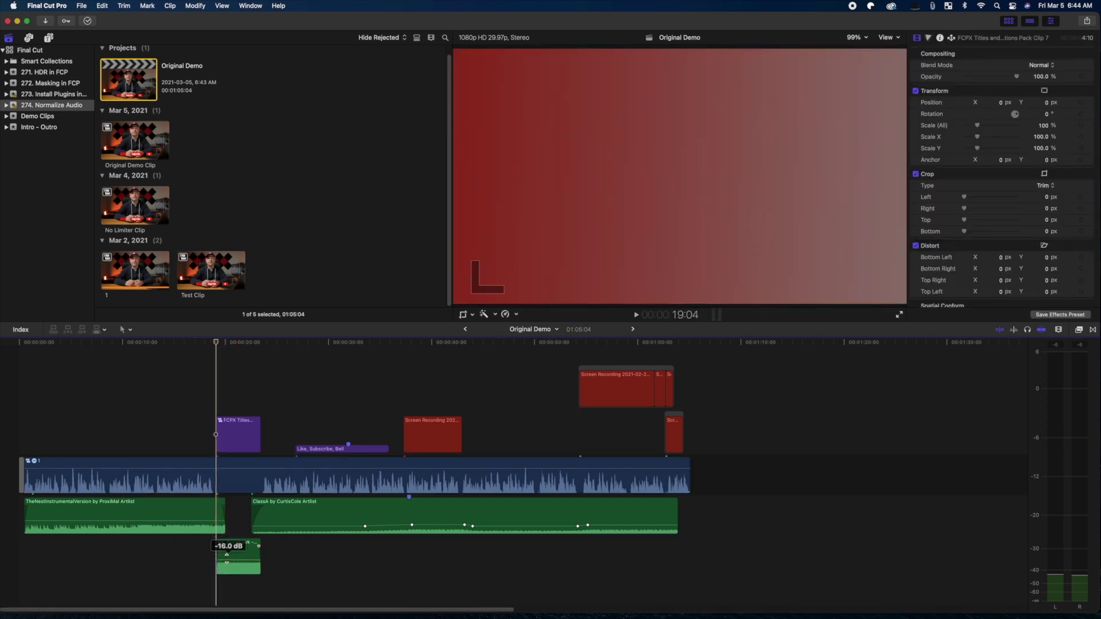
key(space)
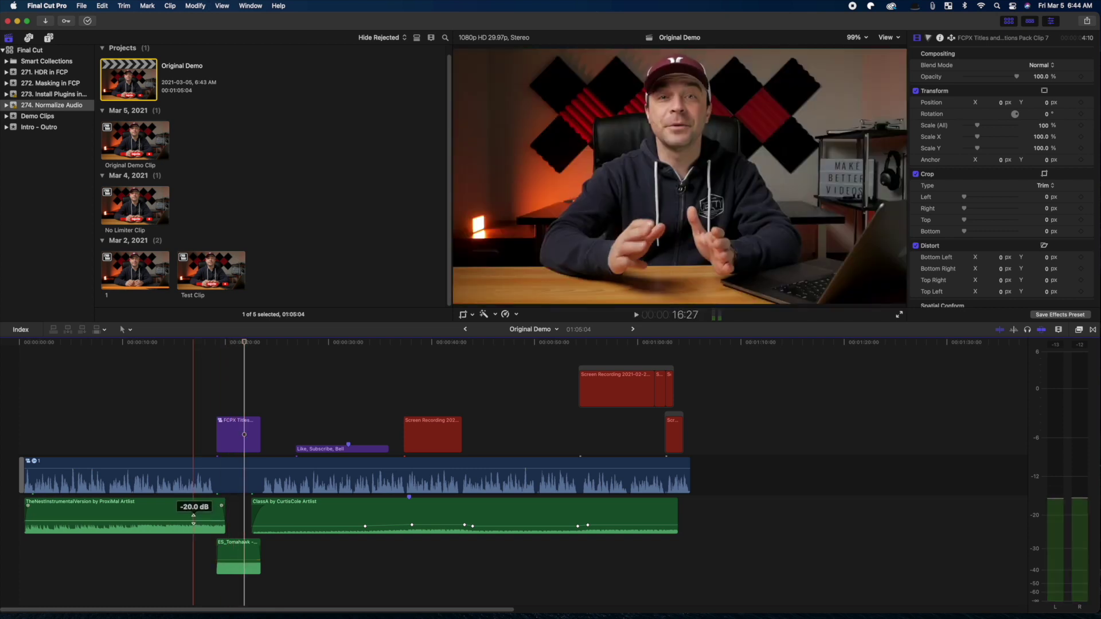
drag(194, 523, 192, 525)
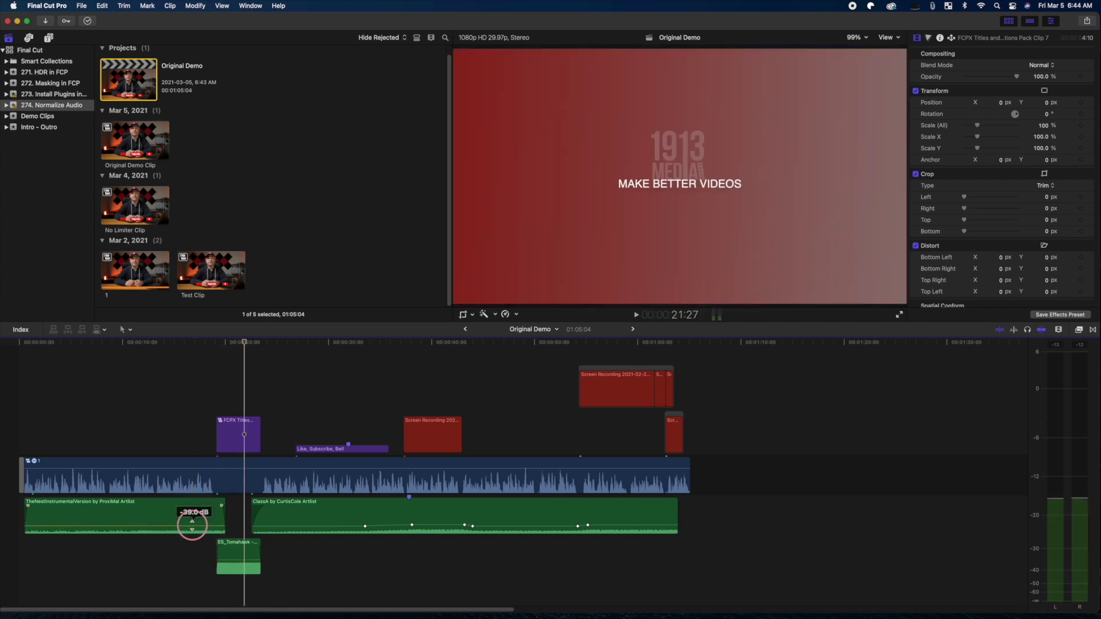
key(space)
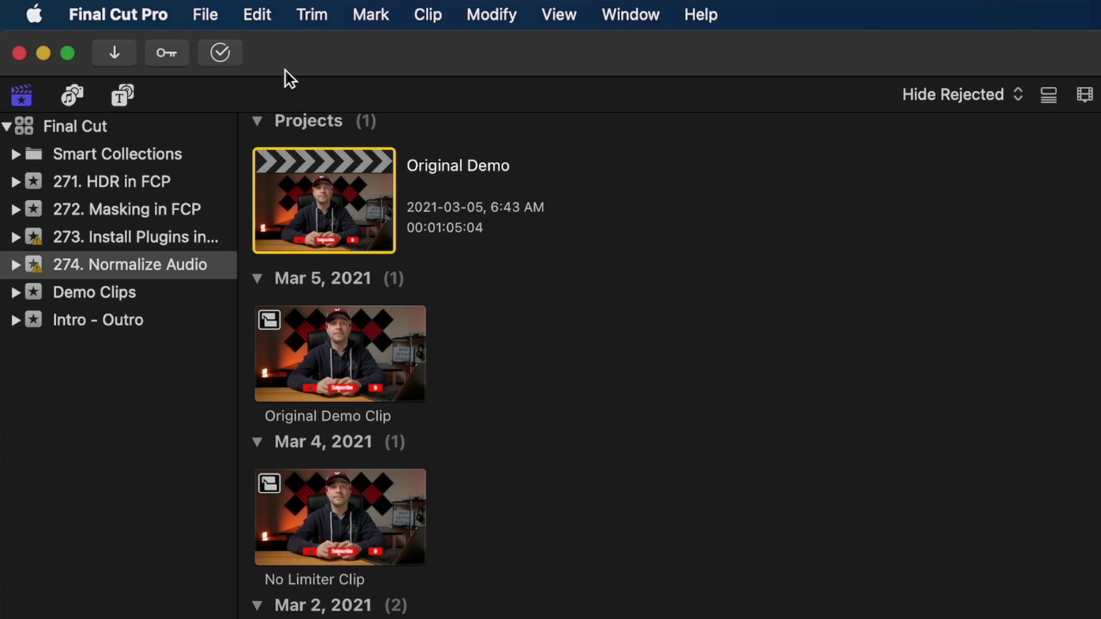
- Snapshot the Original Demo project, then compound all timeline clips into Original Demo Clip 1
click(312, 184)
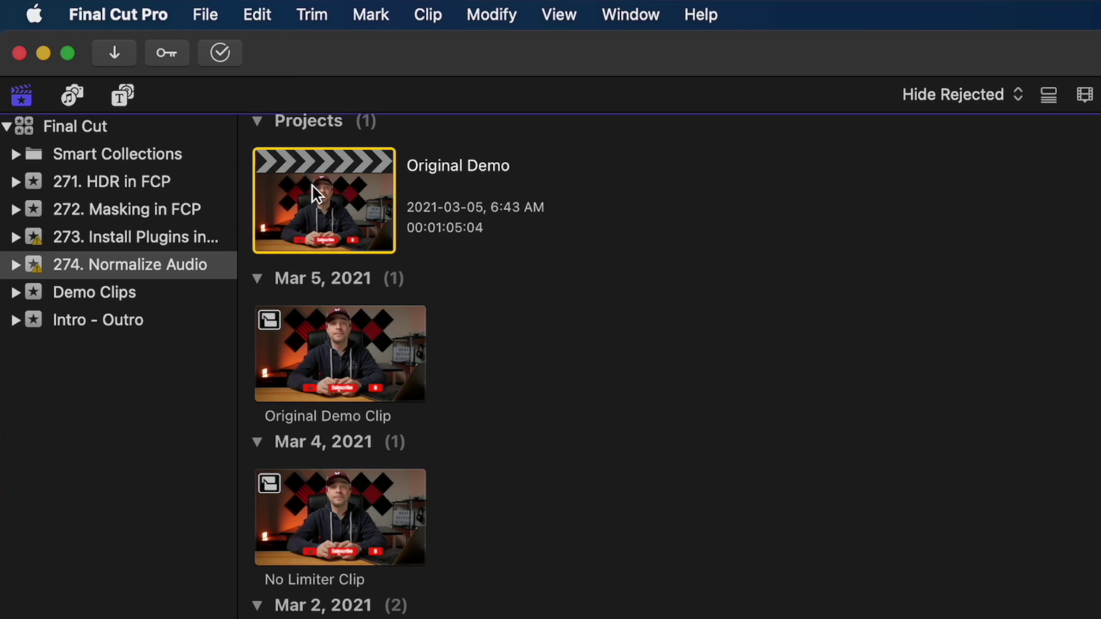
key(shift+super+d)
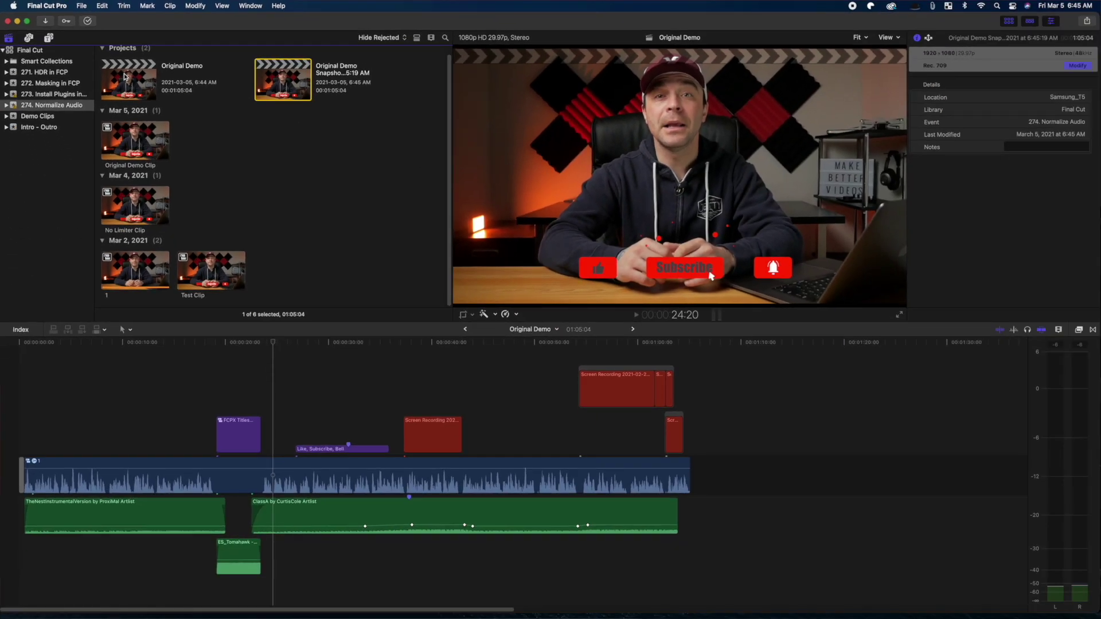
click(143, 397)
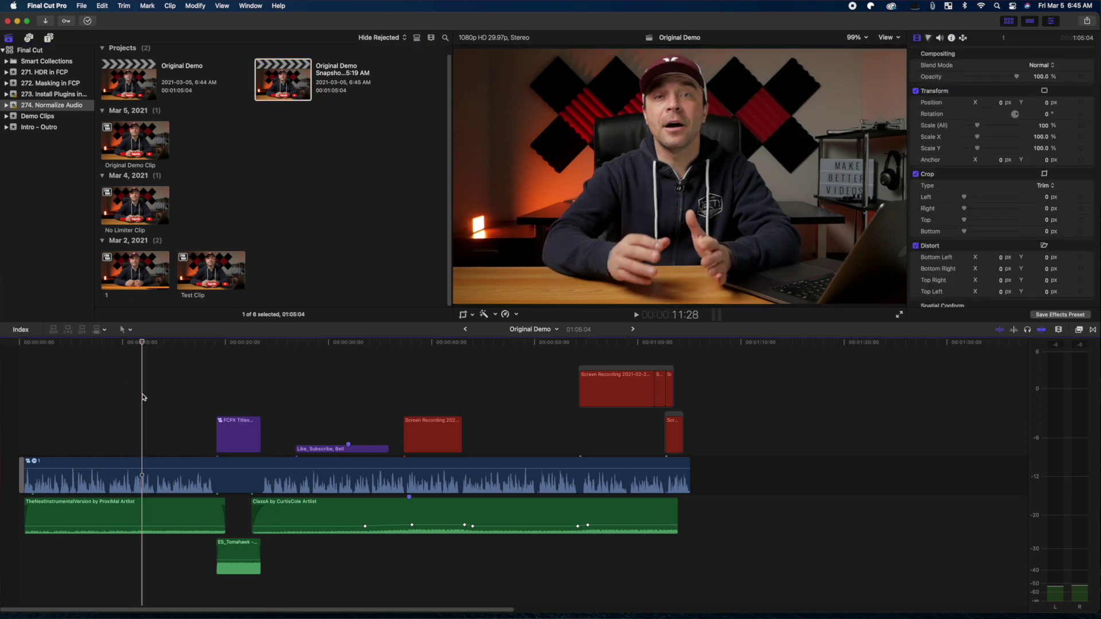
key(super+a)
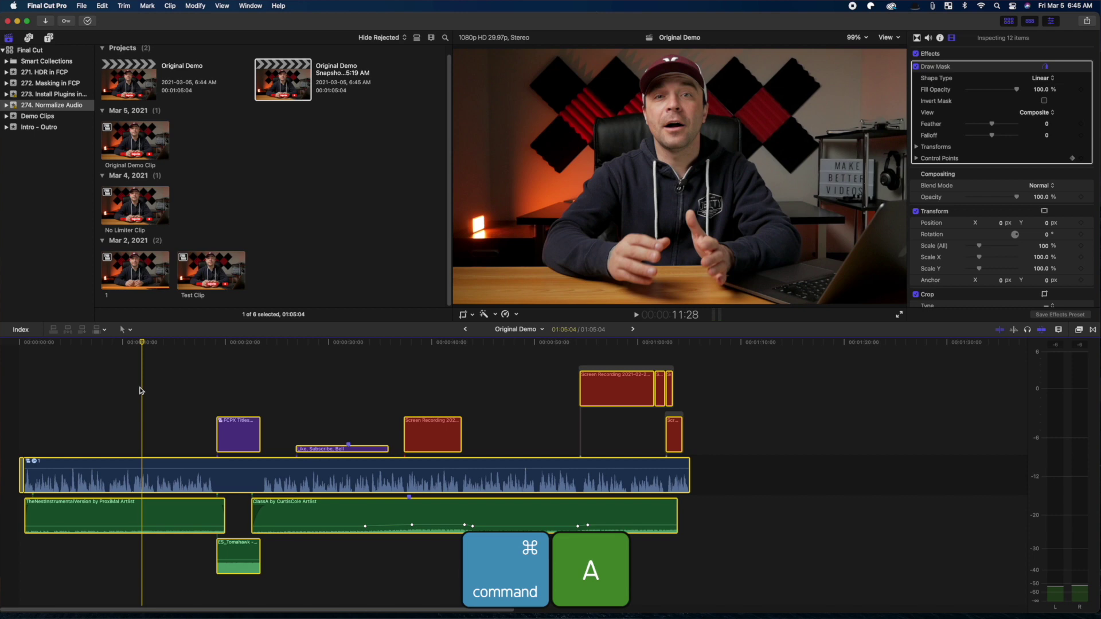
key(alt+g)
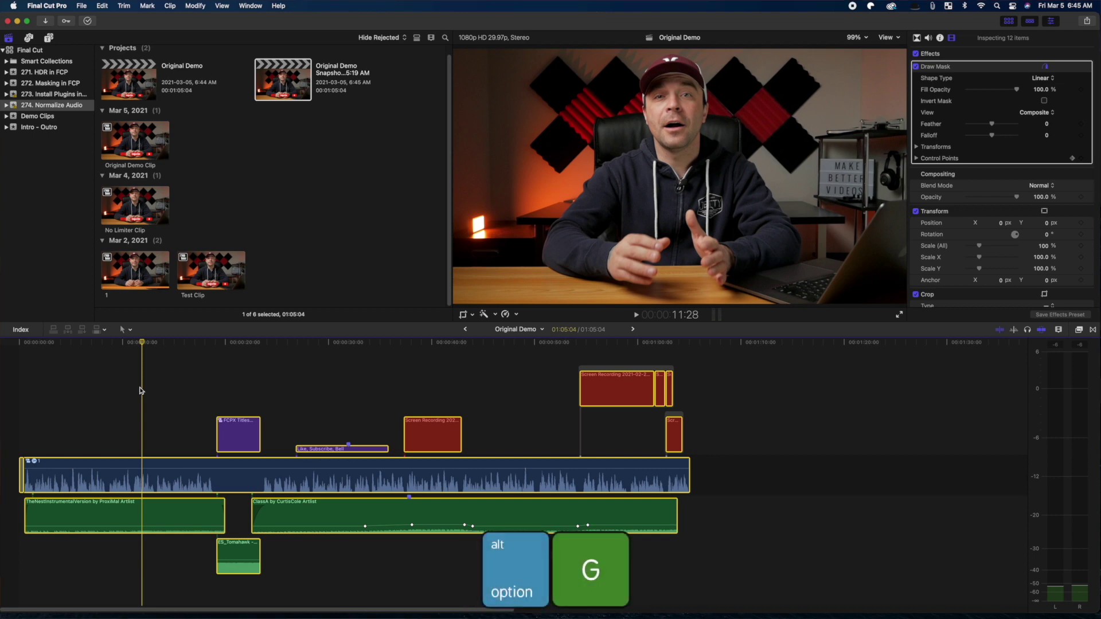
key(Return)
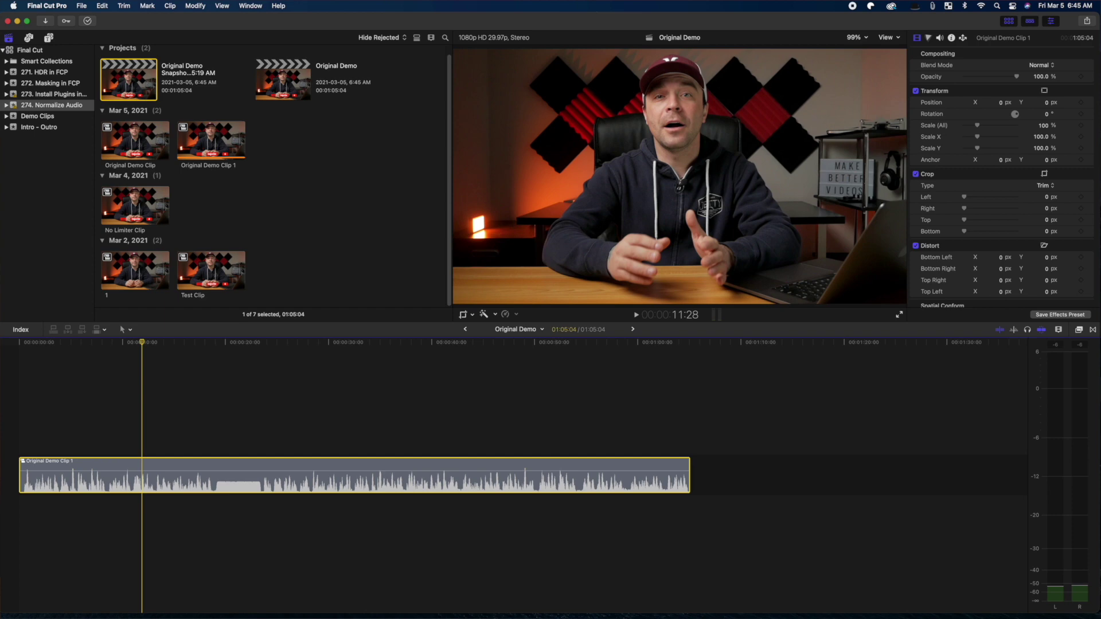
- Apply the Specialized MultiMeter effect to the compound clip and open its analyzer window
key(cmd+5)
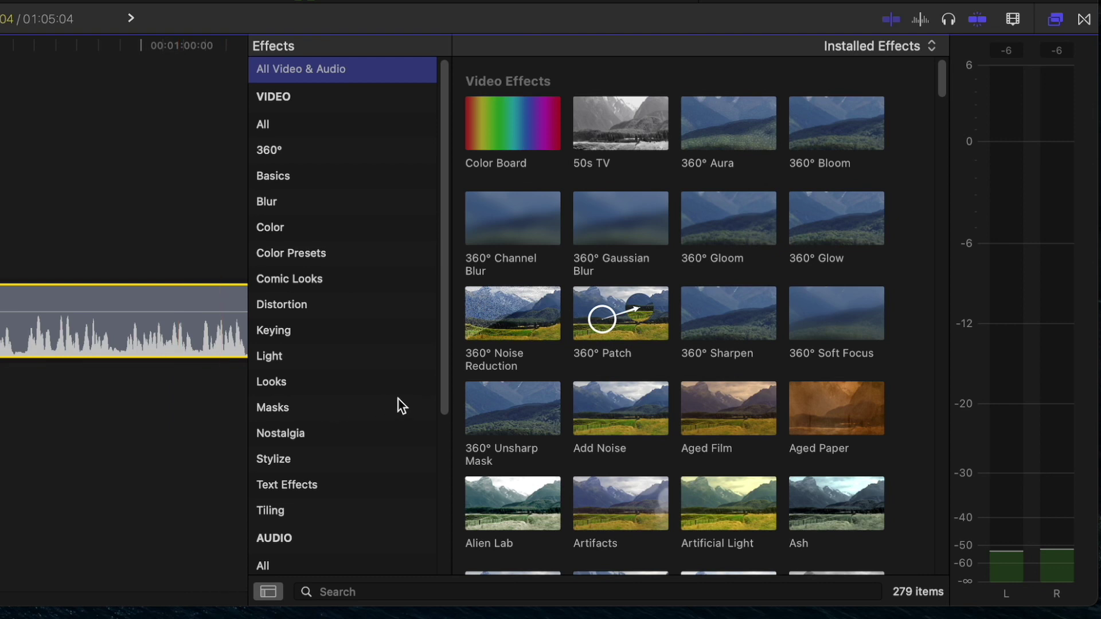
scroll(764, 516, down, 5)
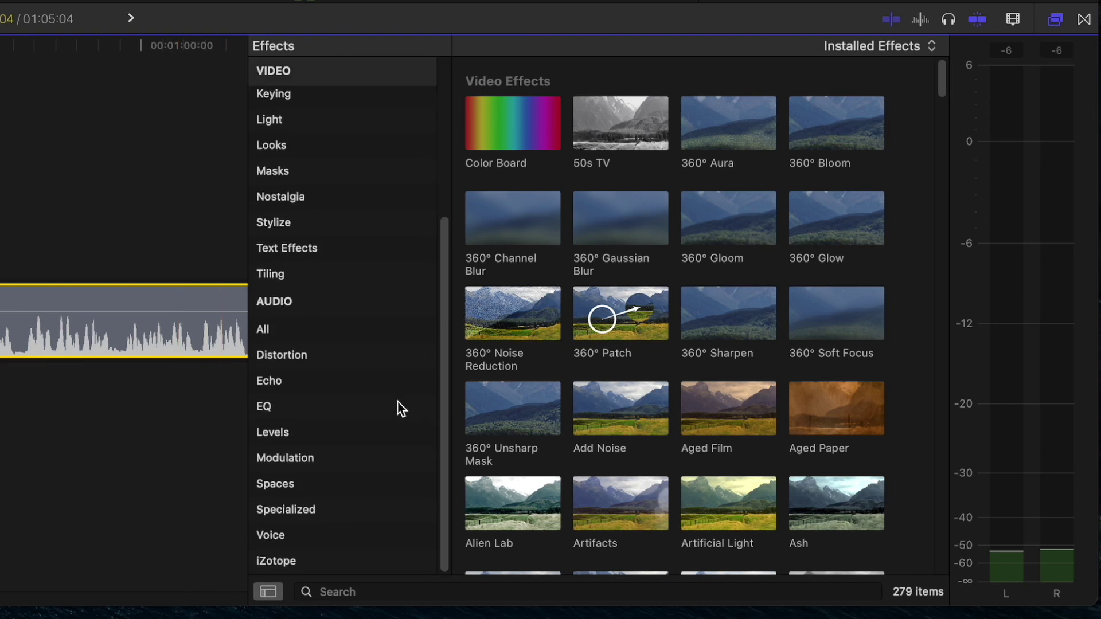
click(328, 518)
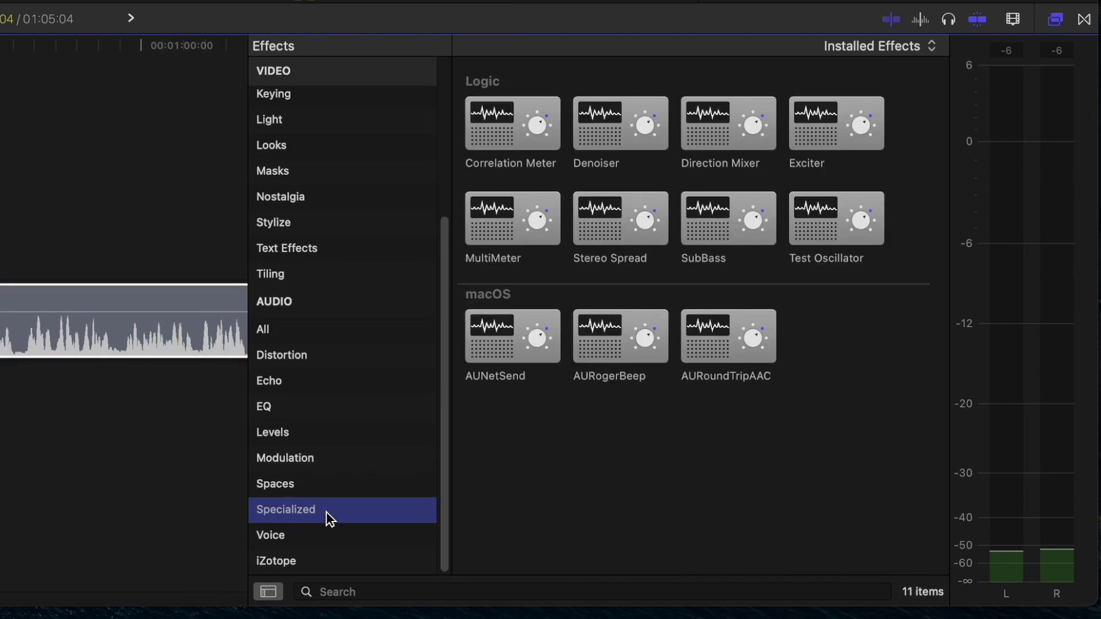
drag(520, 197, 0, 305)
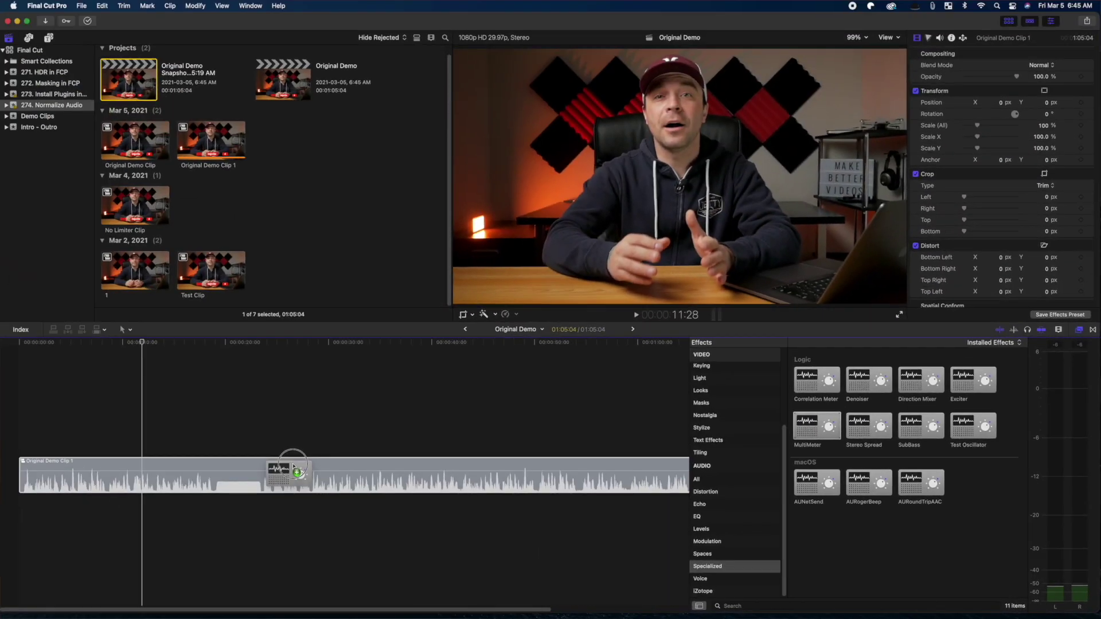
drag(293, 467, 293, 466)
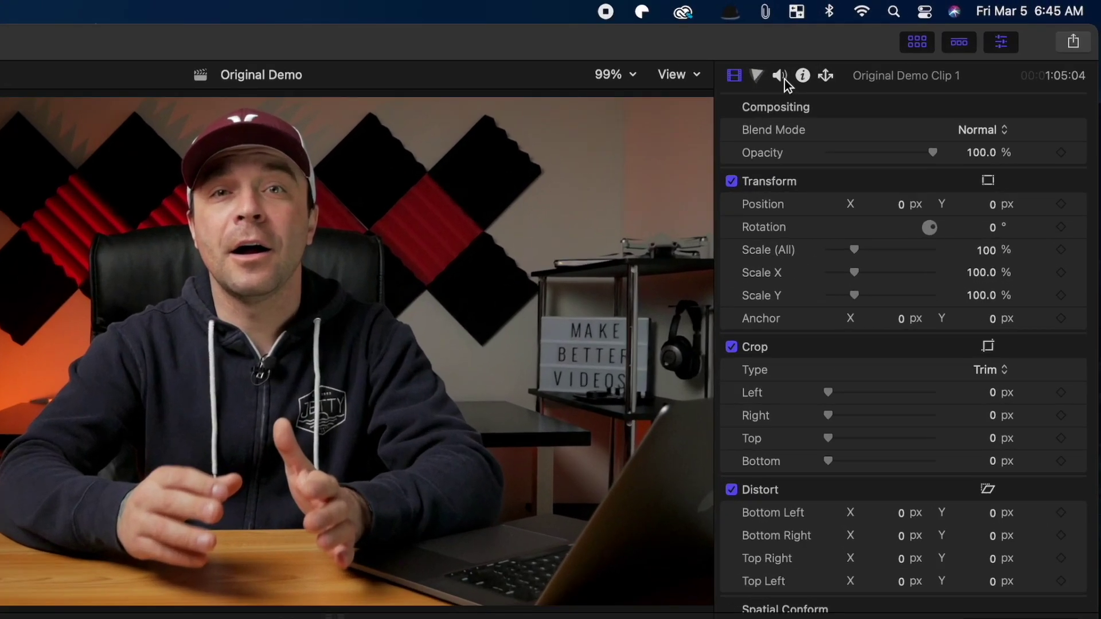
click(940, 38)
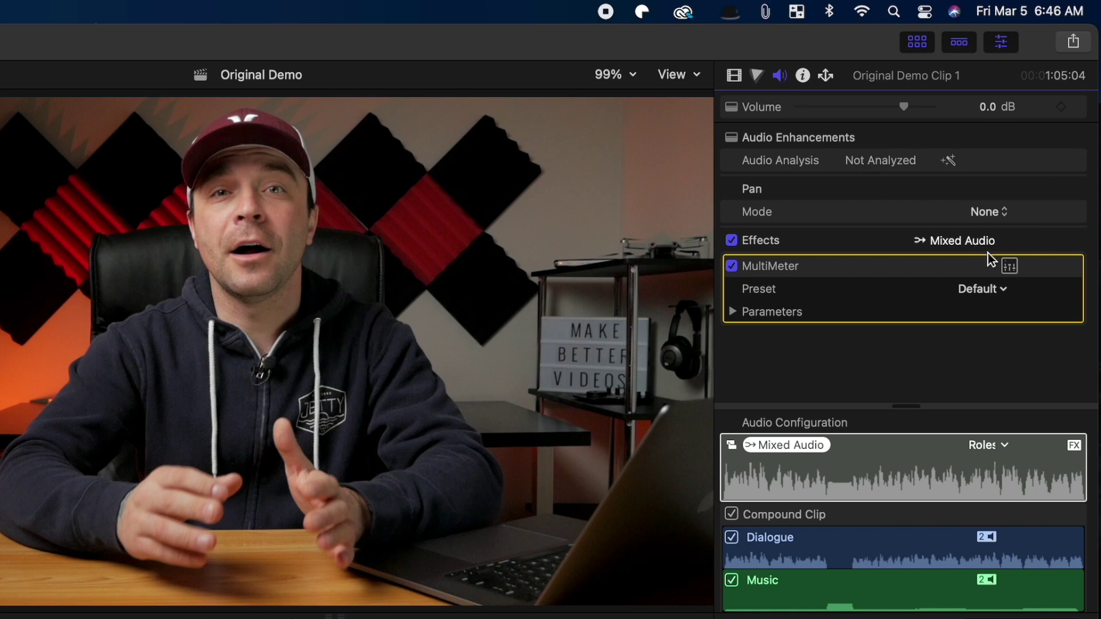
click(1009, 266)
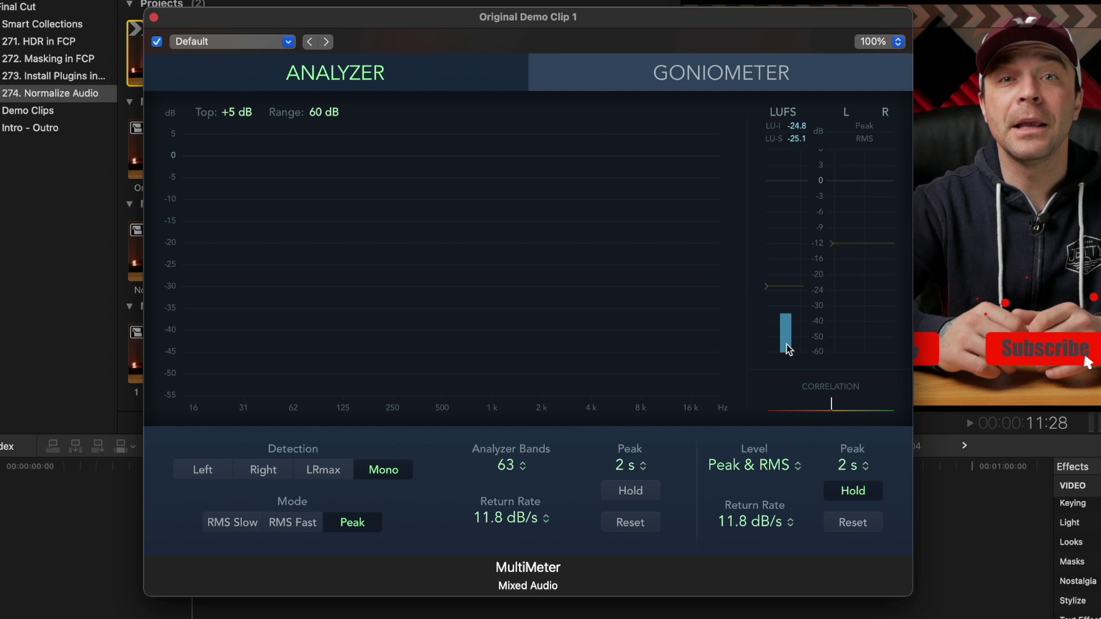
- Set the MultiMeter level readout to True Peak and play the clip from its start
click(797, 473)
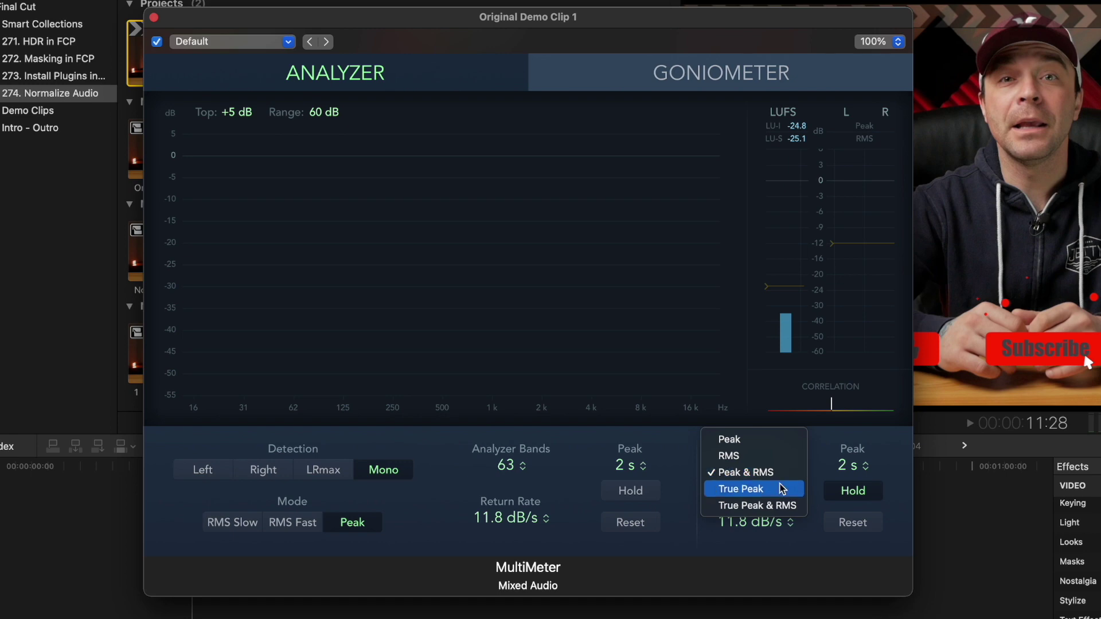
click(781, 488)
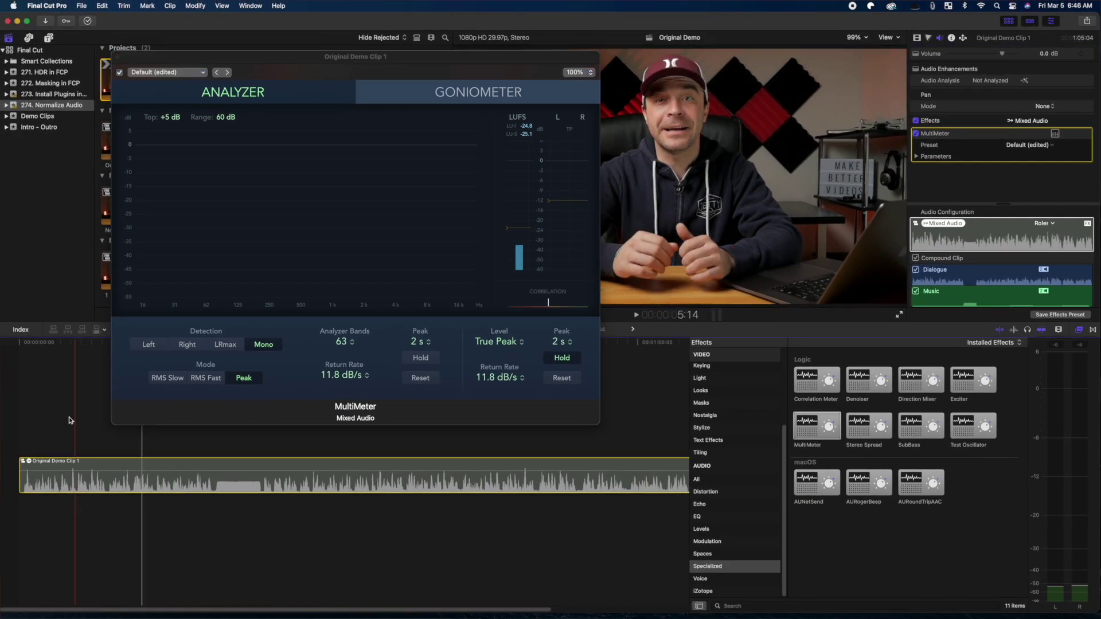
click(14, 431)
key(space)
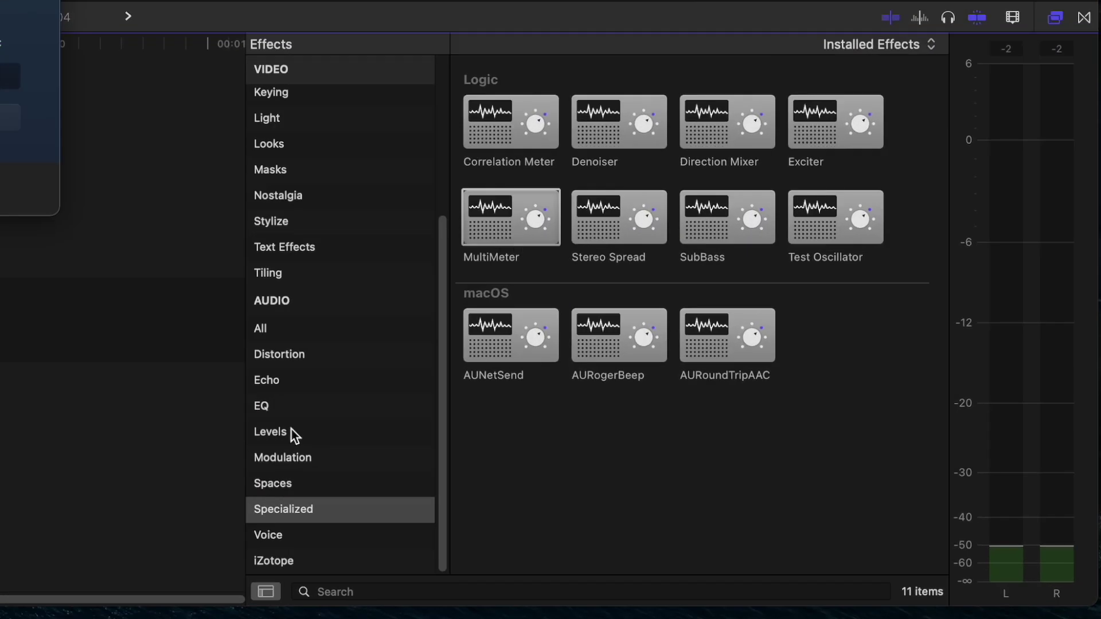
- Apply the Levels Limiter effect, move it above MultiMeter, and open its settings window
click(291, 431)
drag(604, 339, 365, 462)
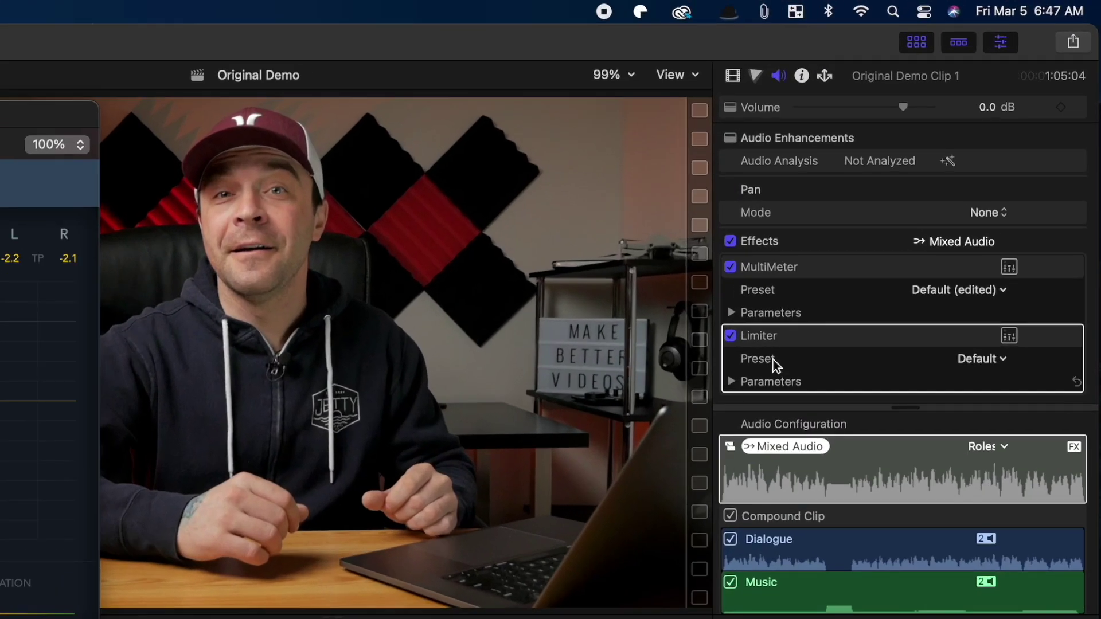
click(806, 341)
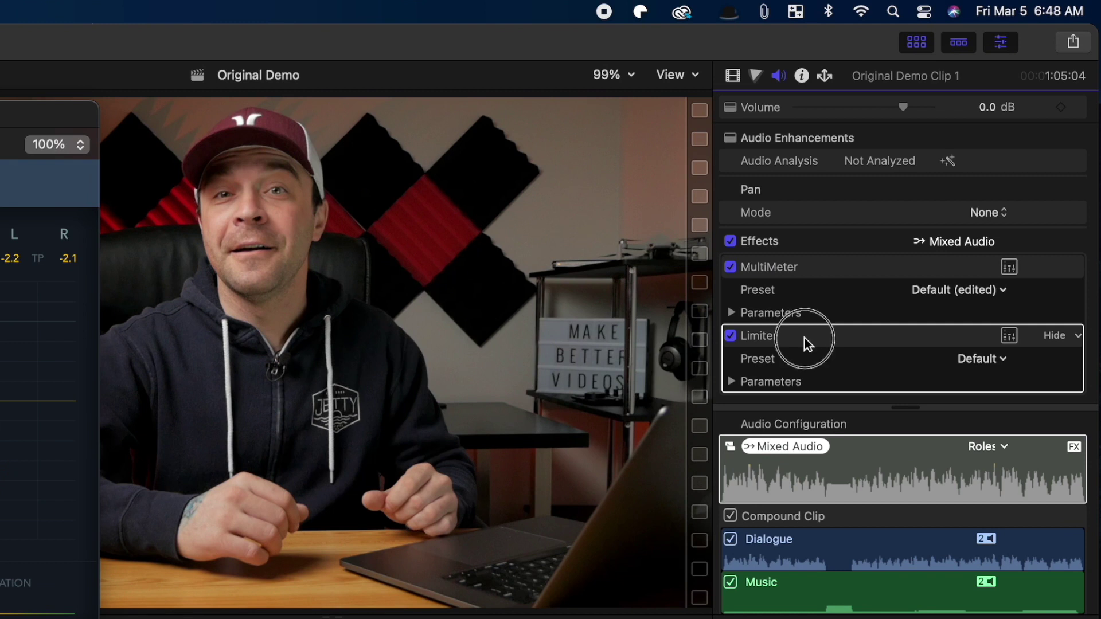
drag(804, 339, 805, 259)
click(1010, 267)
click(511, 322)
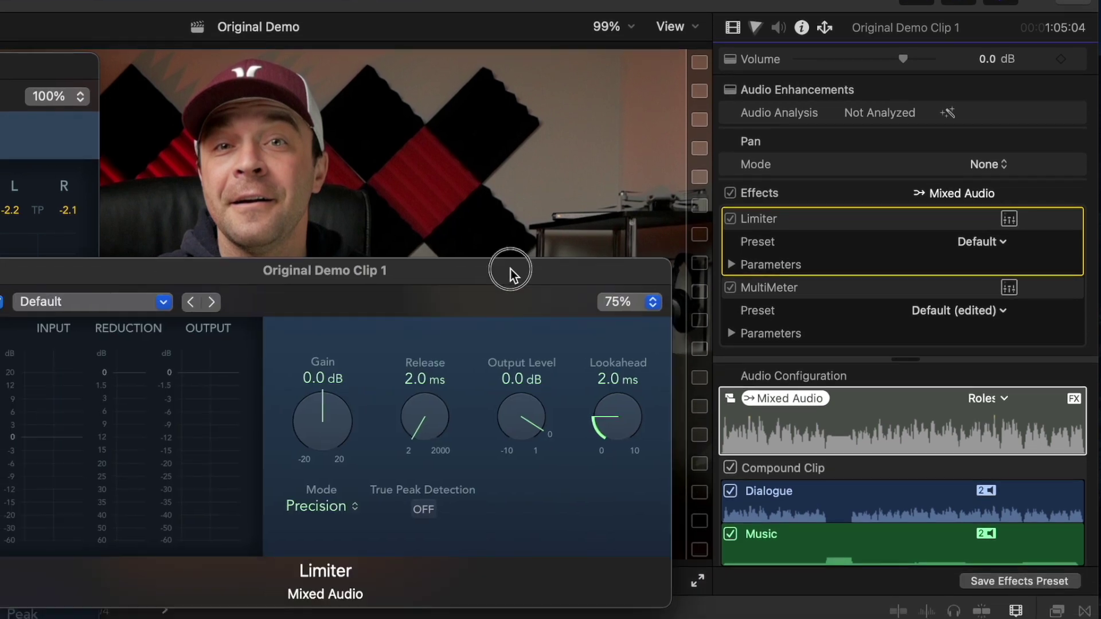
drag(511, 271, 655, 236)
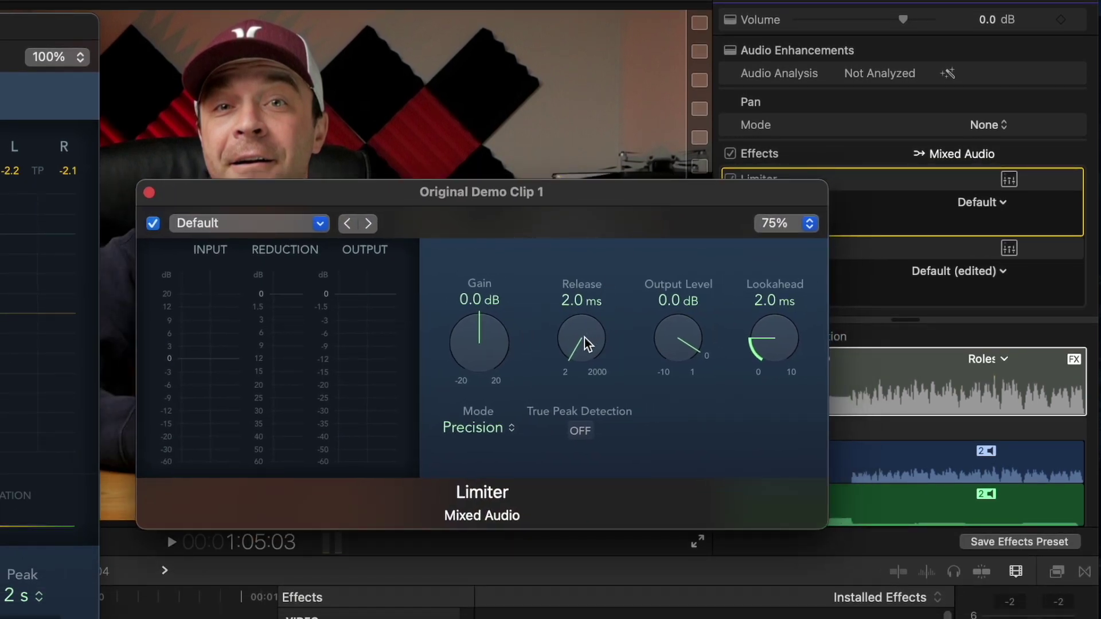
- Set Limiter release 250 ms, output -1.7 dB, lookahead 5 ms, Legacy mode, gain +7 dB
drag(583, 341, 578, 140)
drag(685, 328, 683, 365)
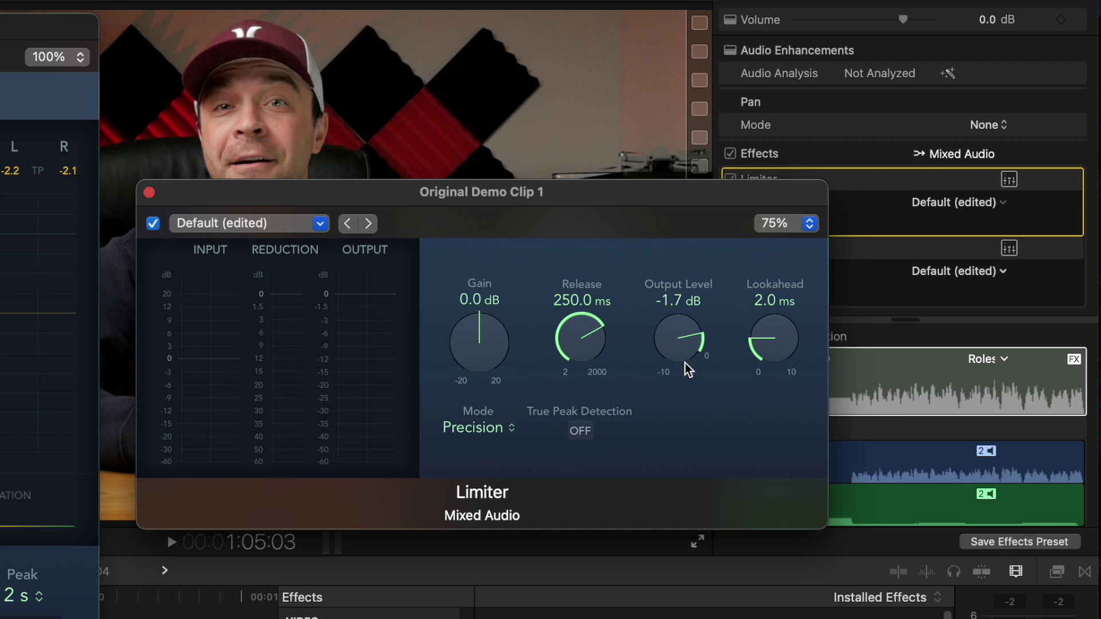
drag(784, 346, 766, 258)
click(515, 428)
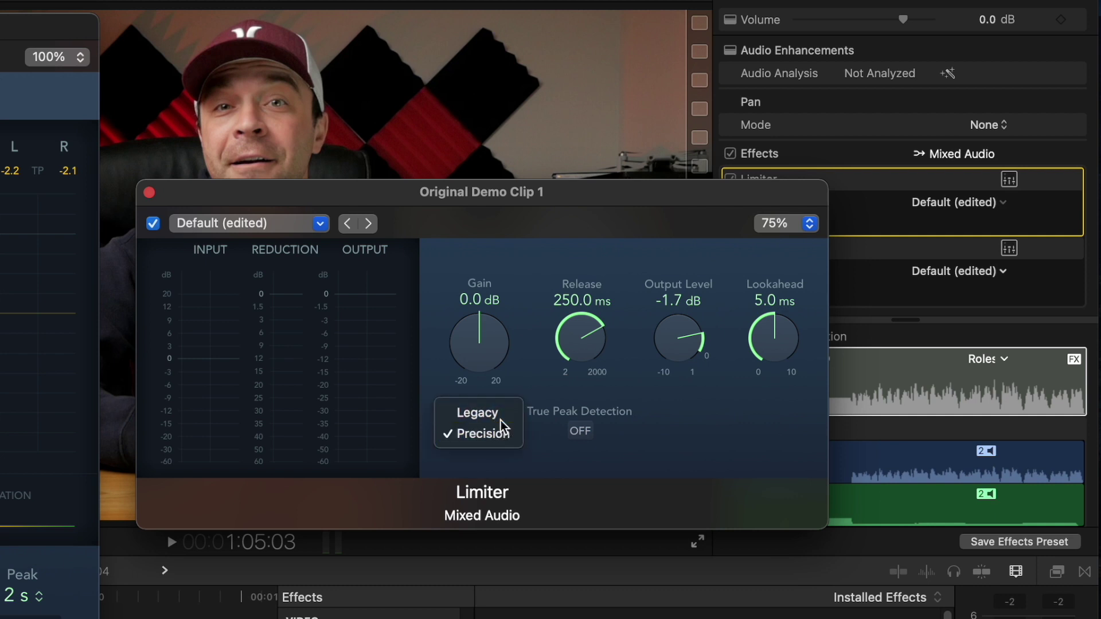
click(500, 420)
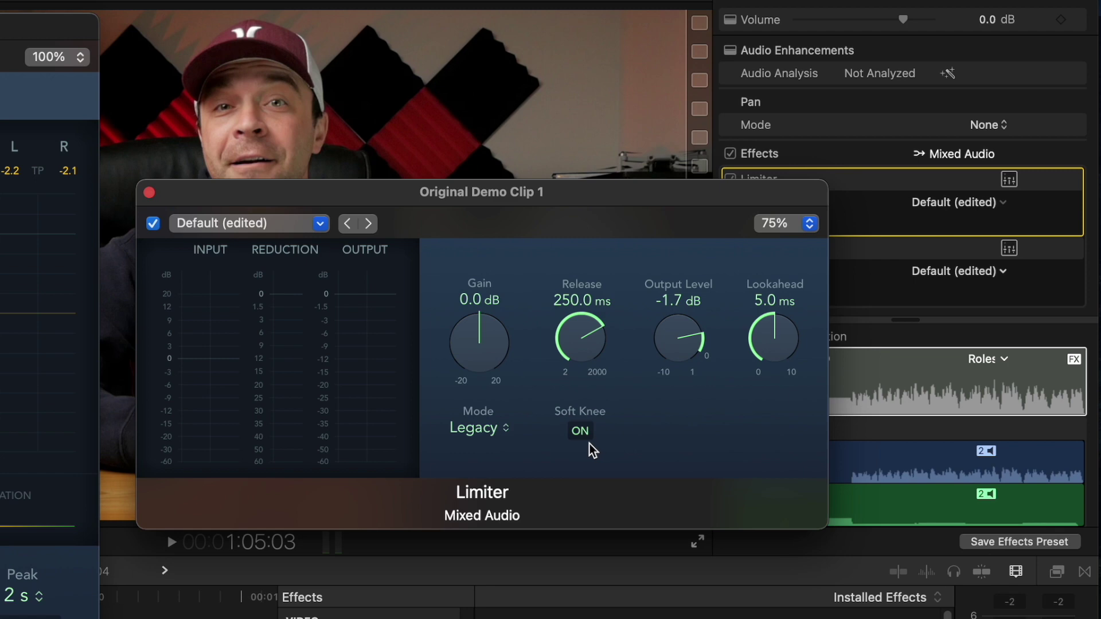
drag(490, 356, 490, 336)
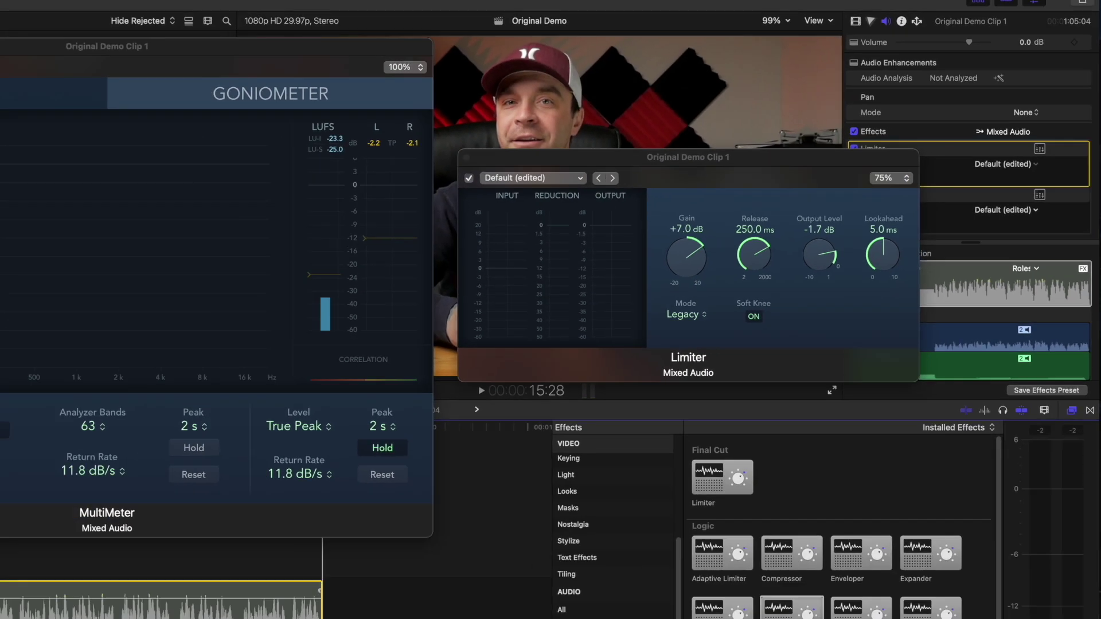
- Fit the clip in the timeline and play it from the start
key(shift+z)
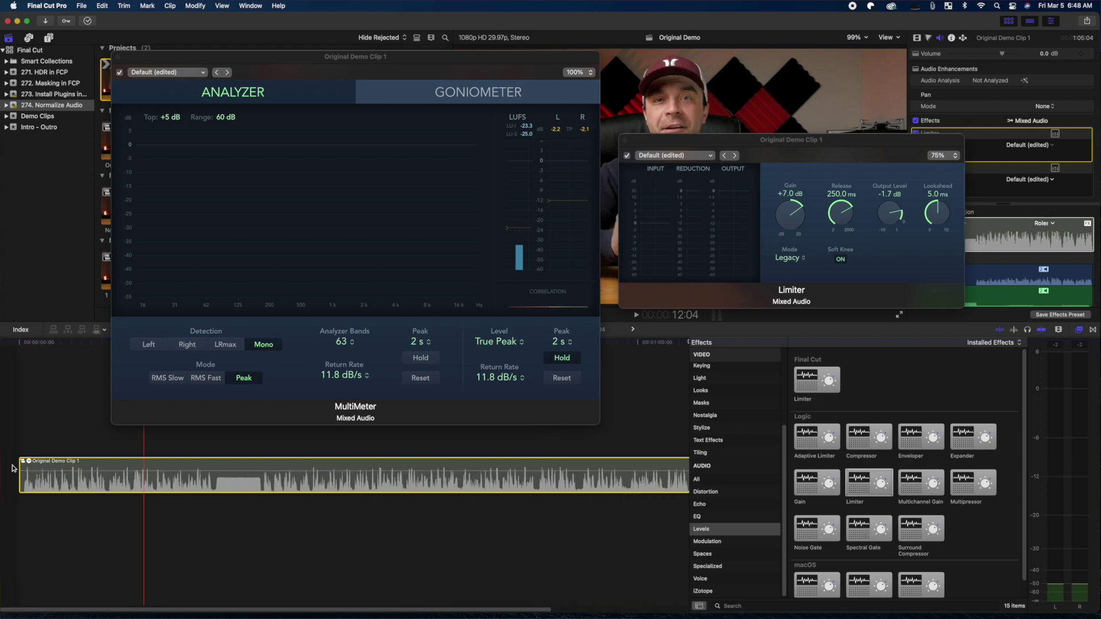
key(Home)
key(space)
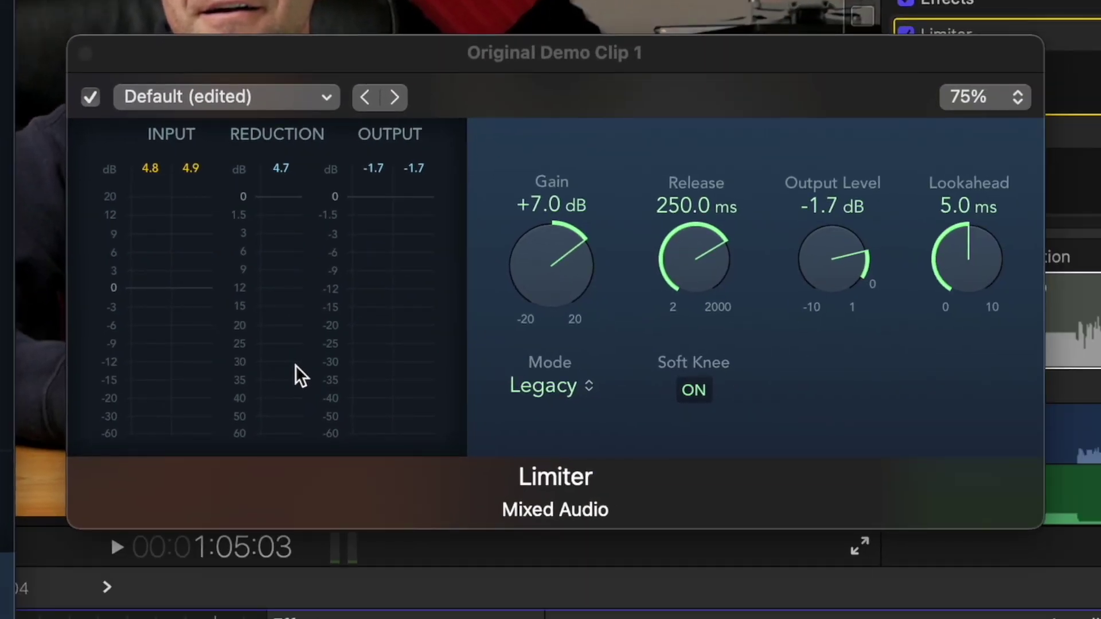
- Set the Limiter output to -1.6 dB and gain to +10 dB, then replay
click(832, 258)
drag(832, 255, 831, 253)
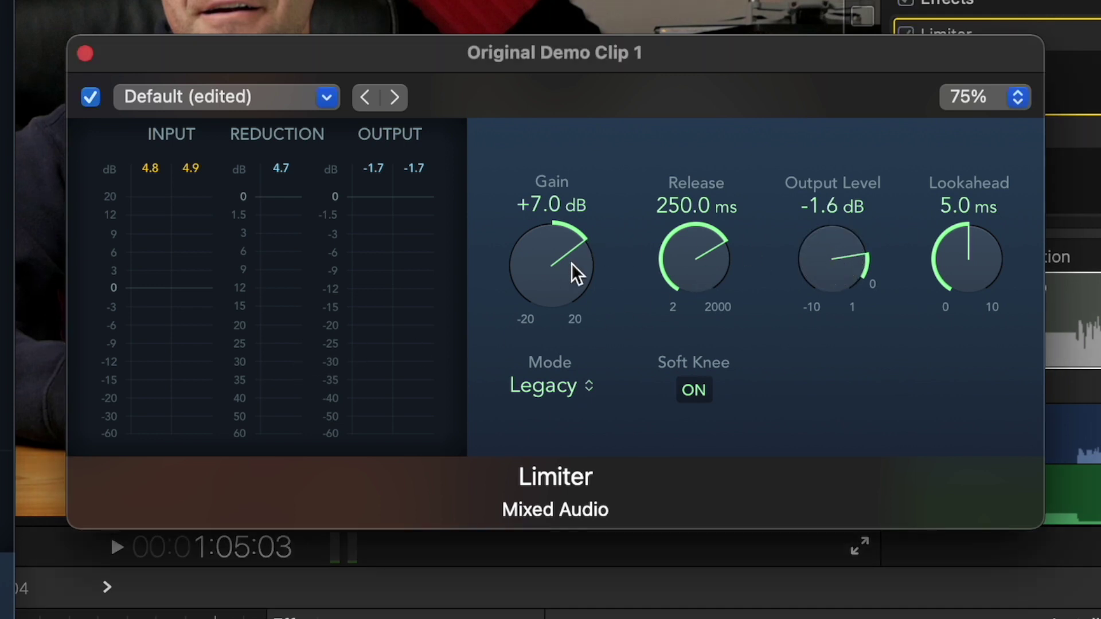
drag(540, 284, 535, 251)
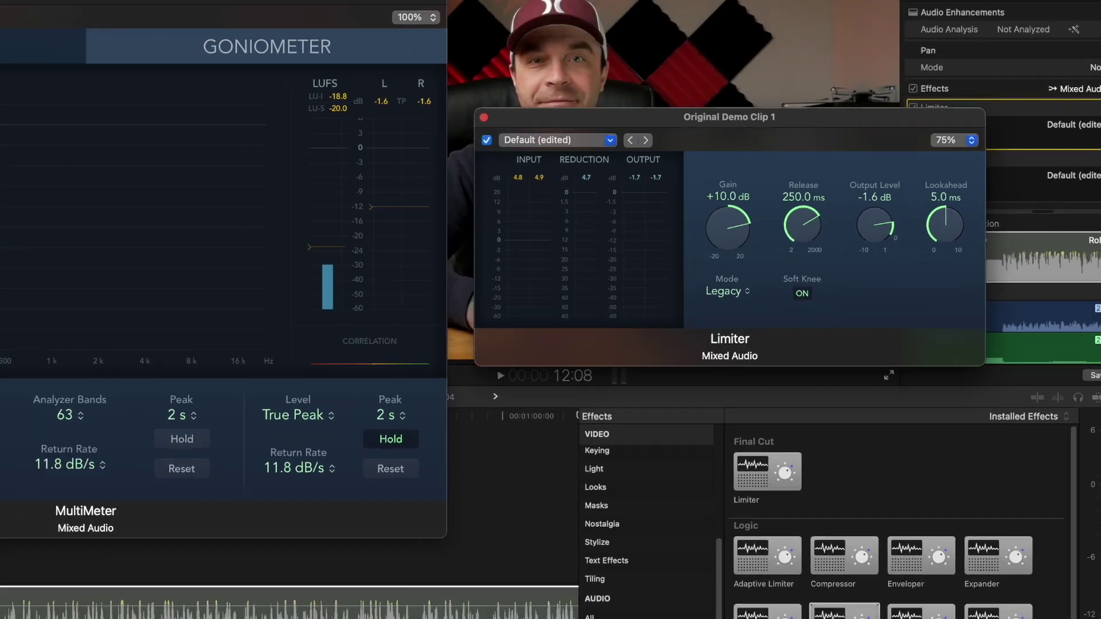
key(space)
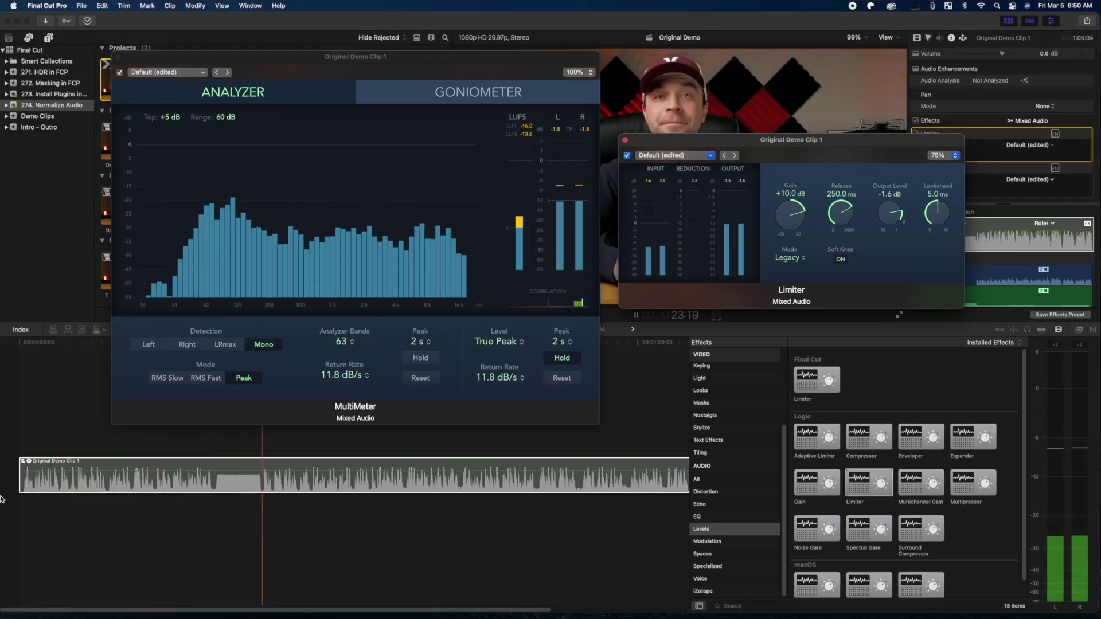